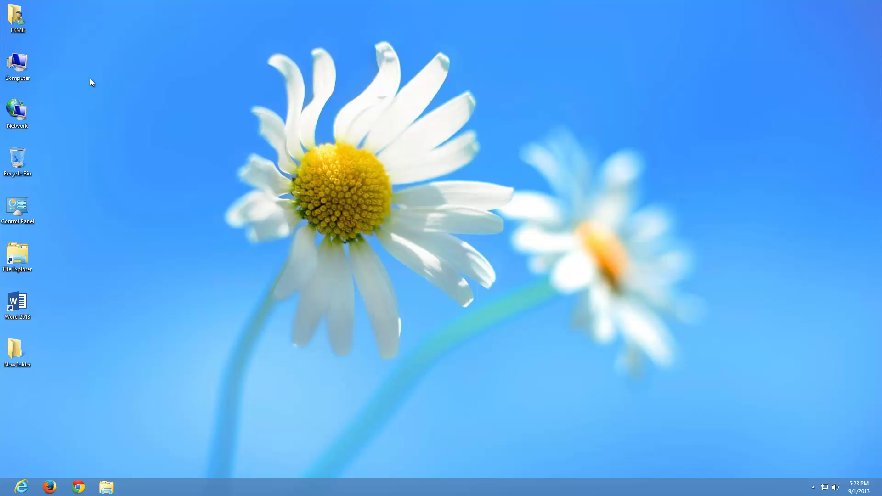
Go through User Accounts and Family Safety to Manage another account, listing the administrator and Guest accounts.
double_click(17, 215)
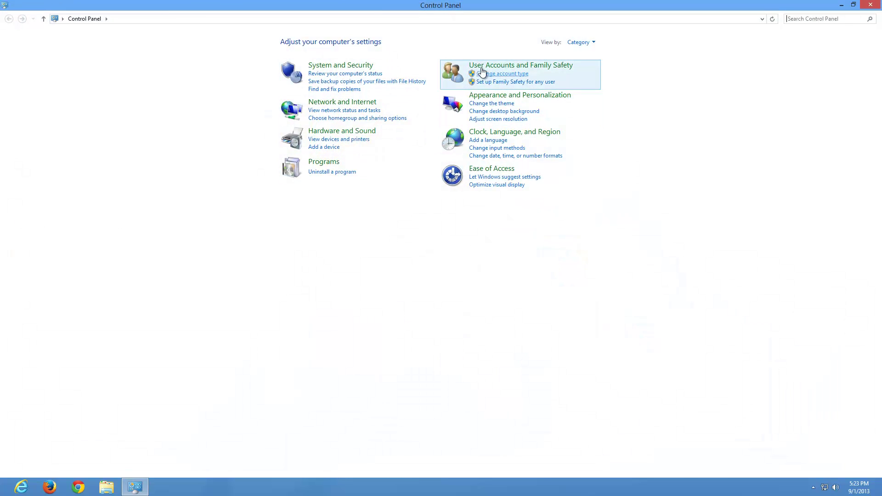
left_click(481, 68)
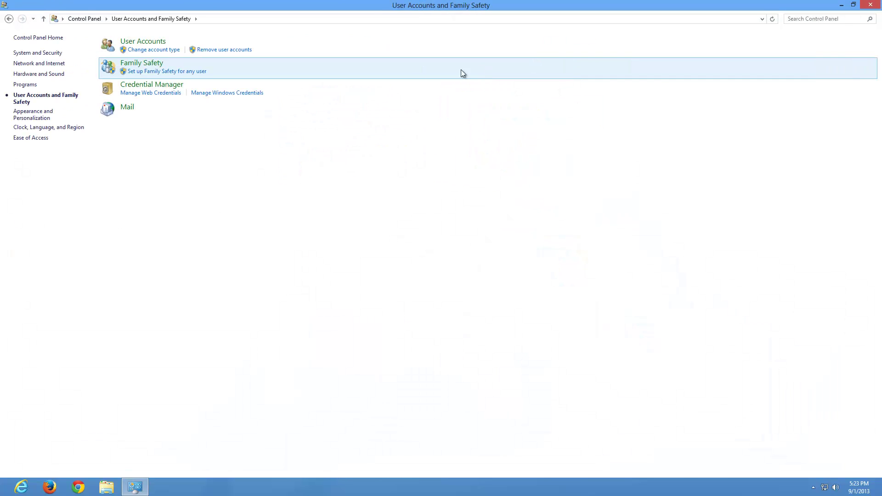
left_click(128, 43)
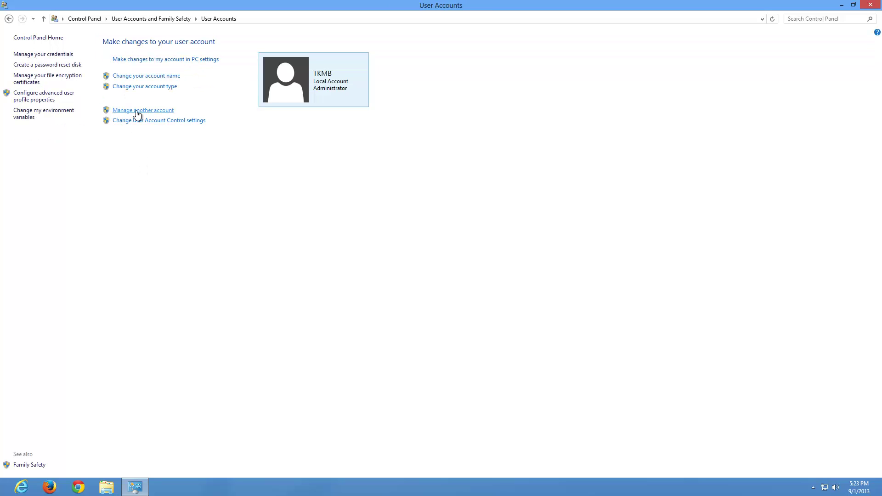
left_click(136, 110)
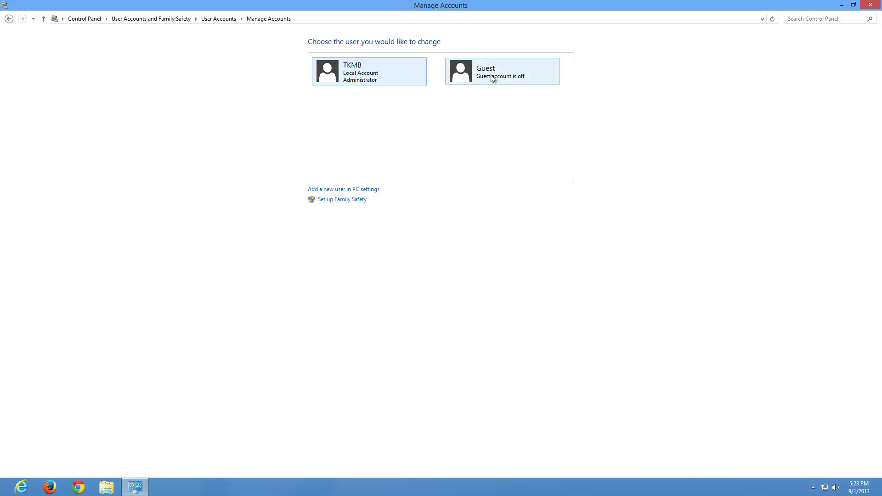
left_click(493, 76)
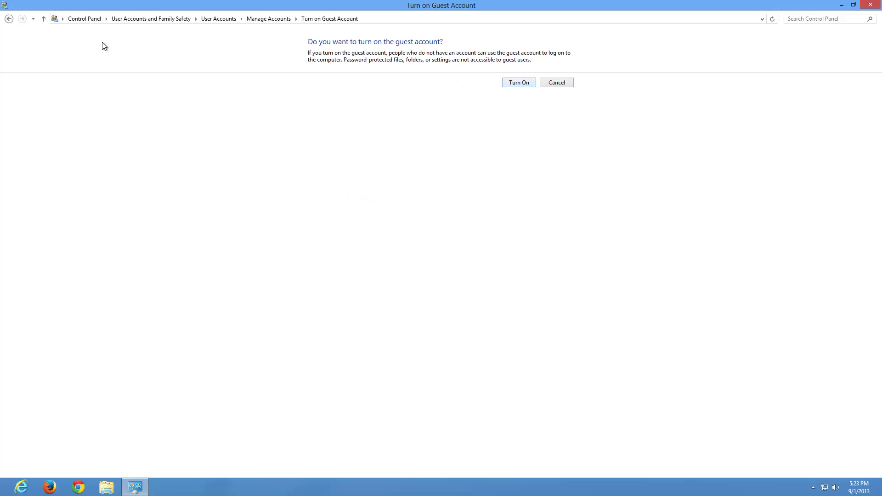
left_click(9, 19)
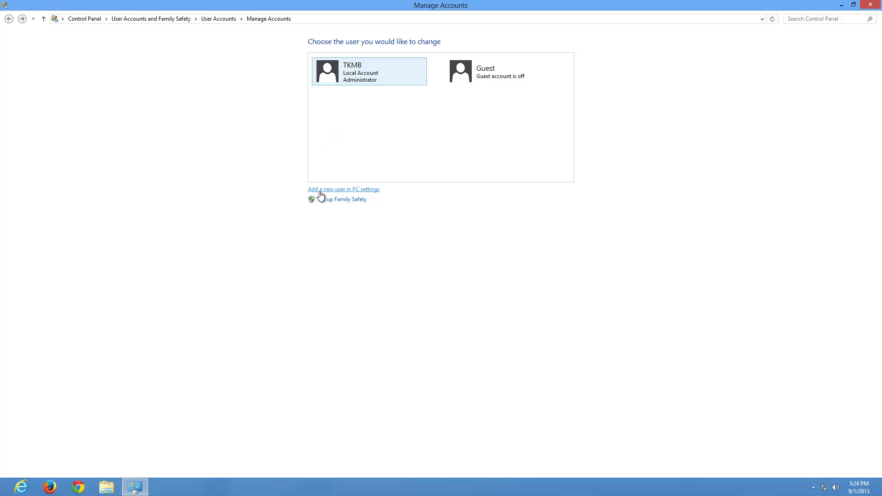
Visit PC settings' Personalize page, then close the Control Panel window and bring up the charms bar.
left_click(342, 190)
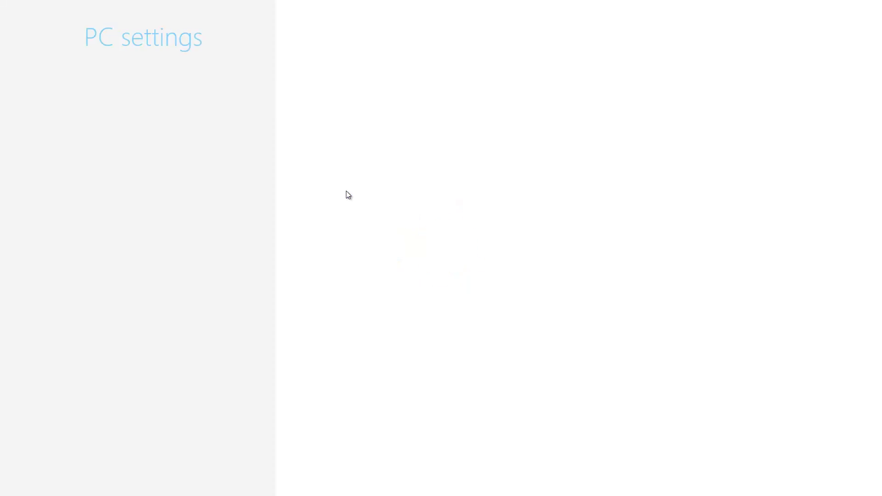
left_click(113, 80)
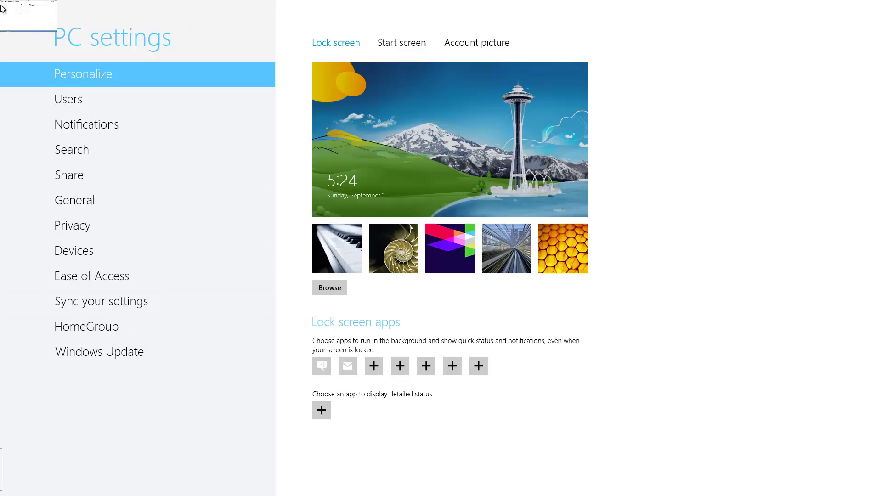
left_click(11, 6)
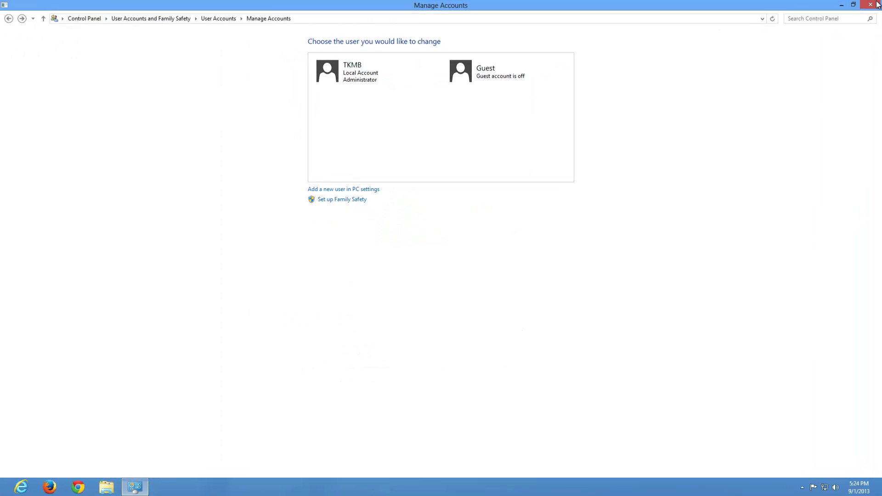
left_click(871, 5)
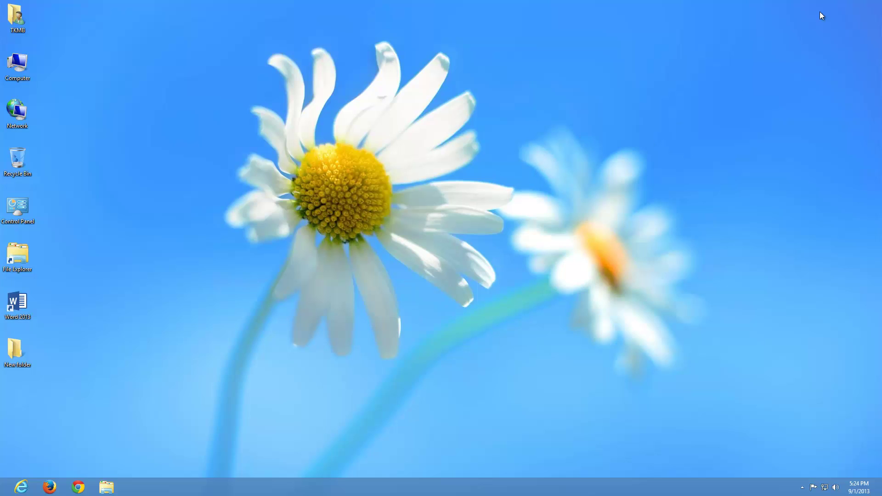
mouse_move(878, 4)
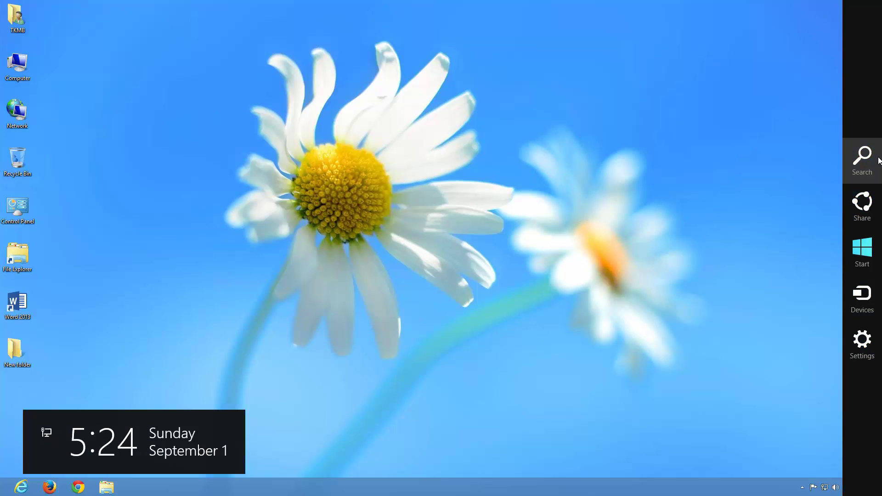
From the Settings charm, choose Change PC settings and show the Users page with its local account.
left_click(863, 341)
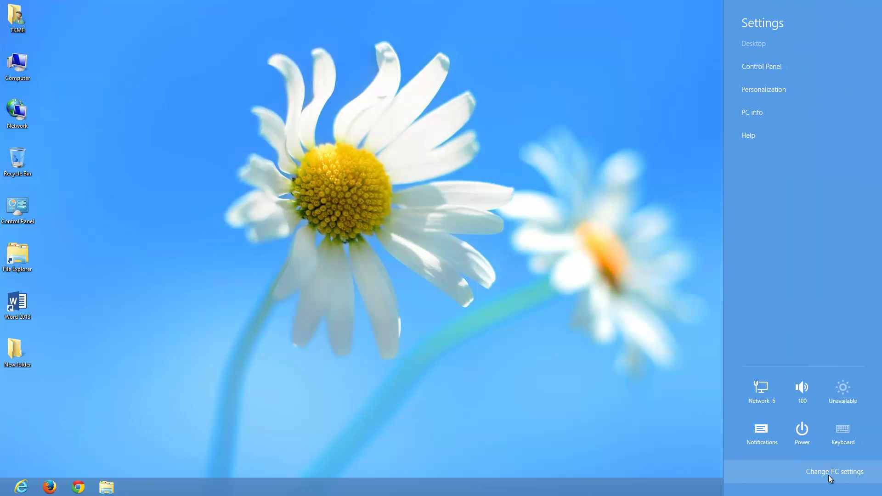
left_click(840, 474)
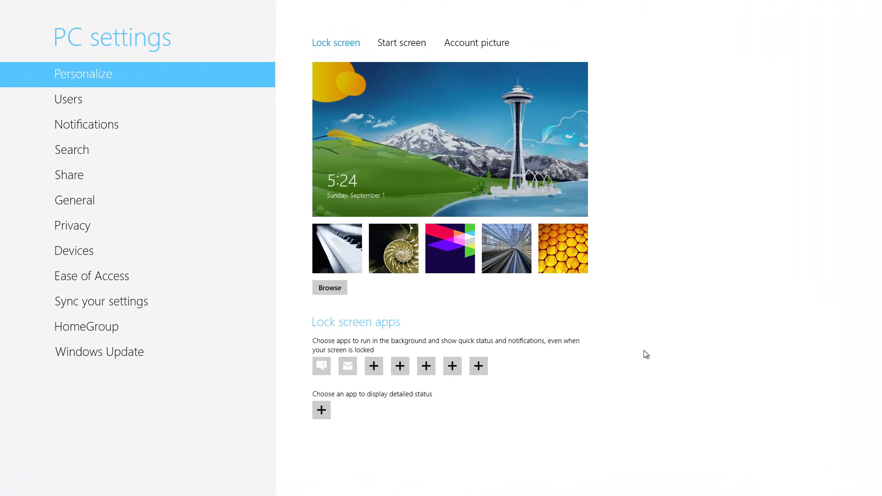
left_click(74, 101)
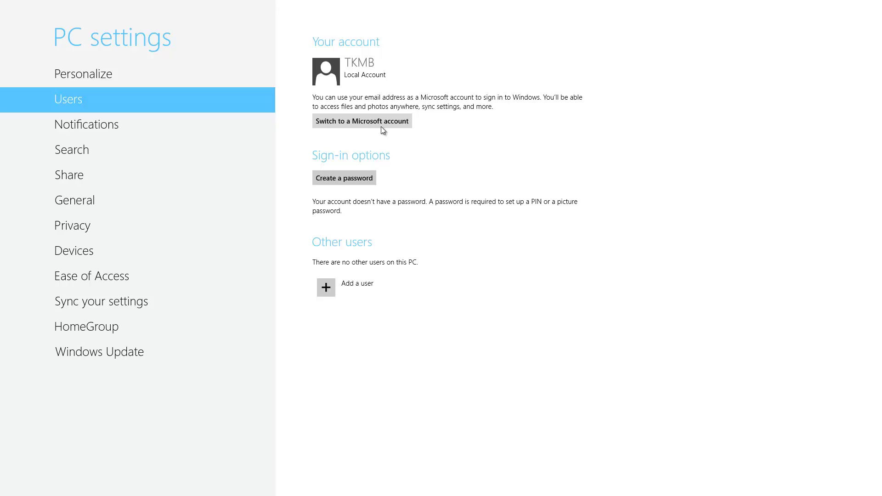
Choose Add a user under Other users to reach the new person's email prompt.
left_click(383, 124)
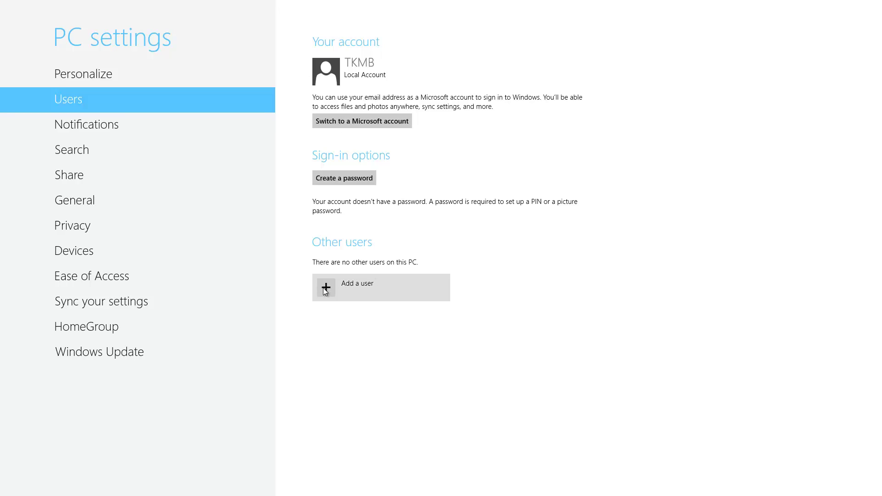
left_click(335, 289)
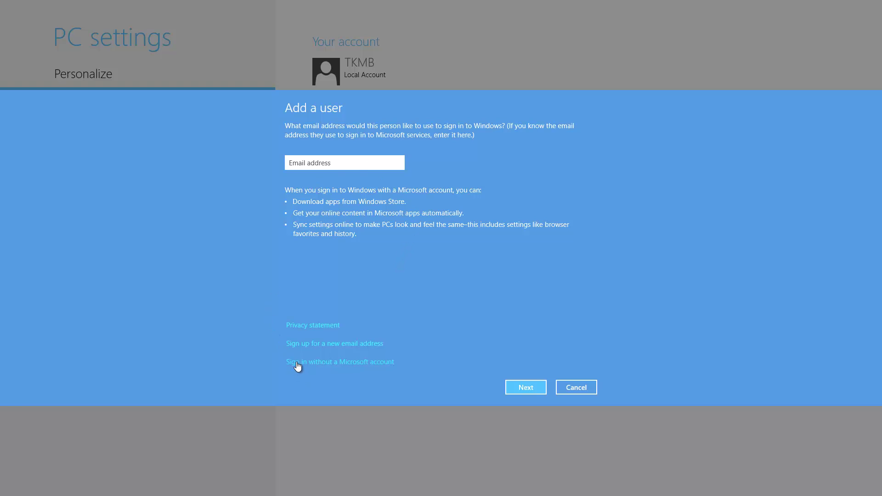
Pick signing in without a Microsoft account, then cancel so no user is added.
left_click(333, 365)
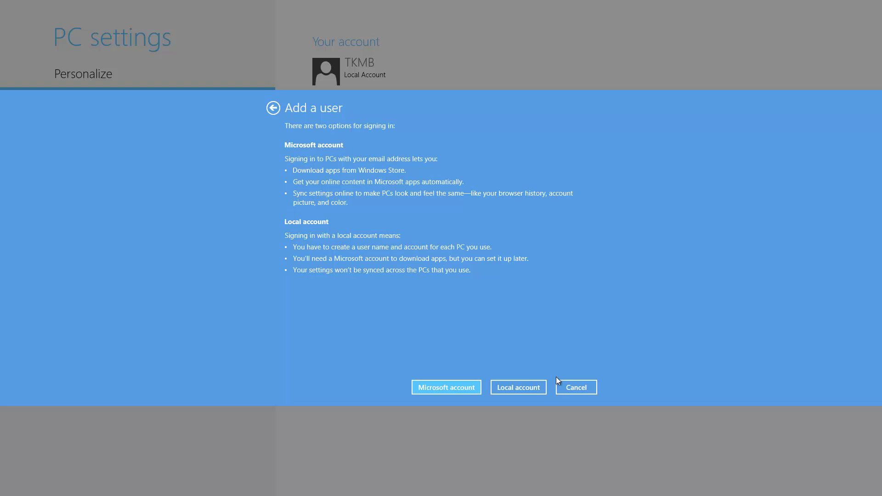
left_click(576, 387)
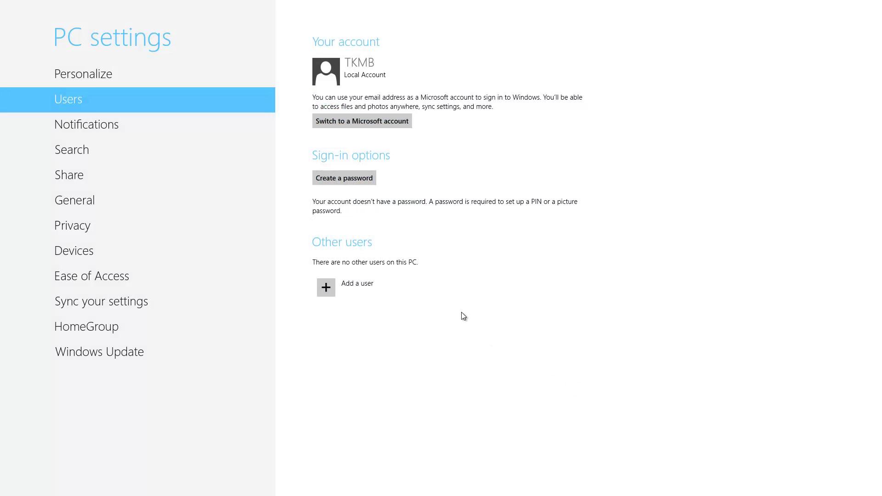
mouse_move(3, 493)
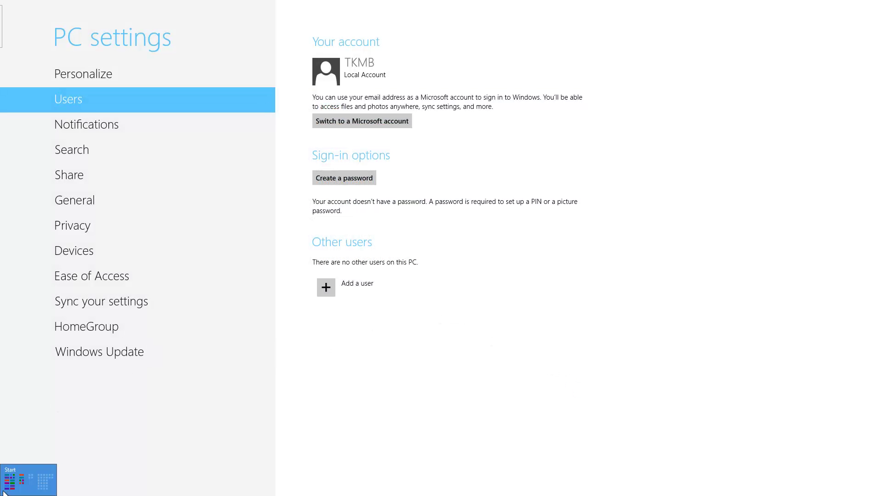
Launch the Store tile from Start and back out from the YouTube Player/Downloader page to the Store home.
left_click(7, 494)
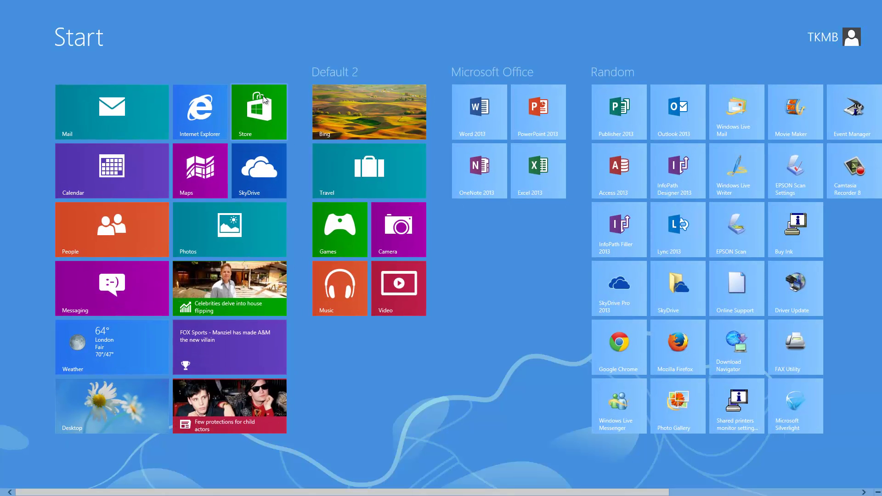
left_click(264, 109)
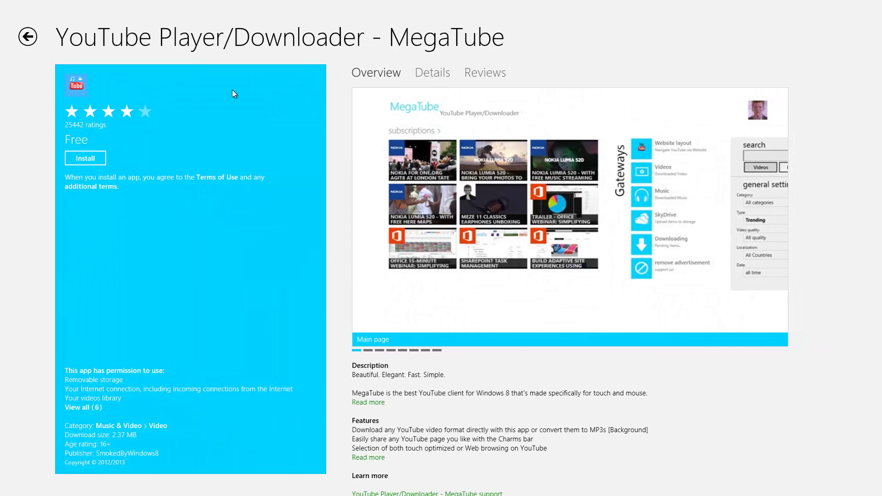
left_click(30, 38)
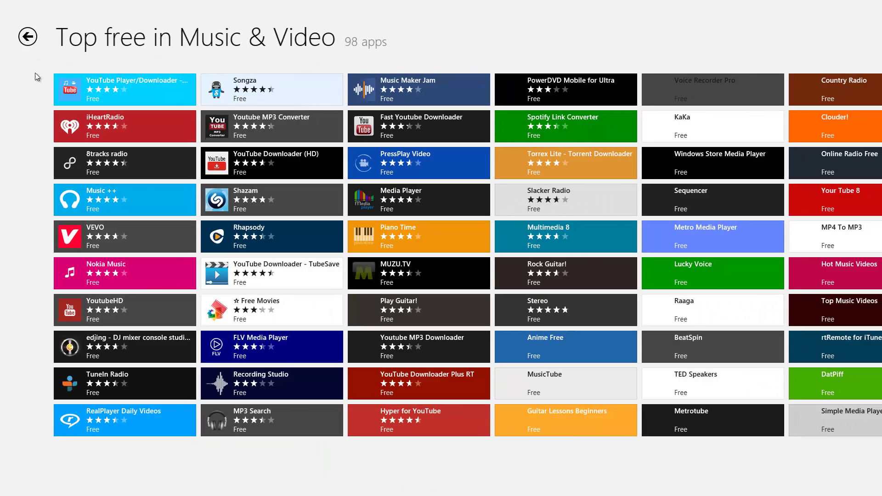
left_click(29, 43)
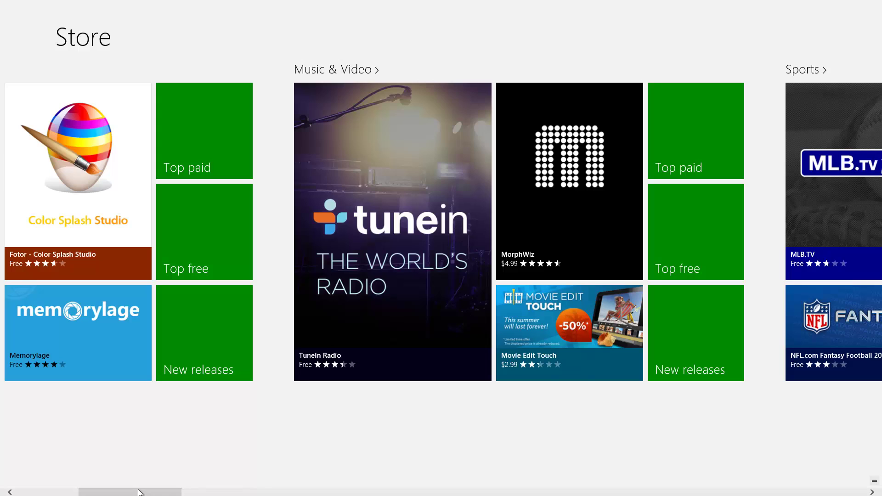
scroll(137, 491, "up", 5)
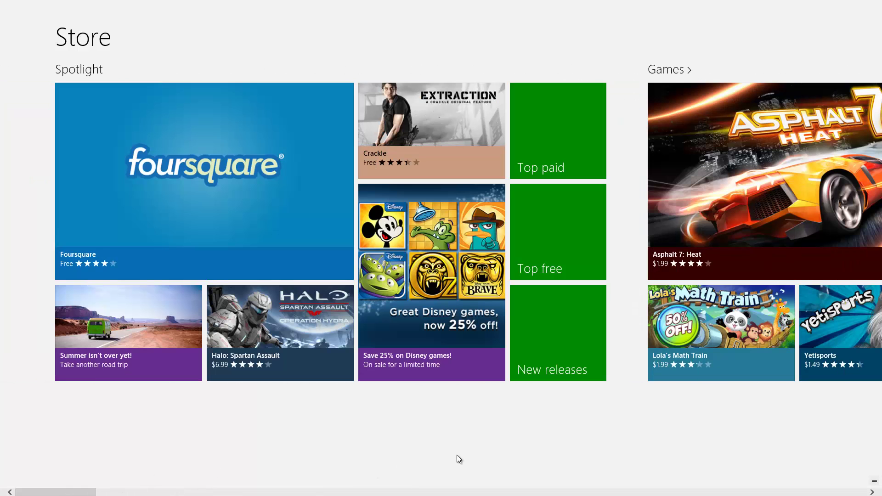
Zoom out the Store, enter Music & Video, and open its Top free list of 98 apps.
left_click(875, 481)
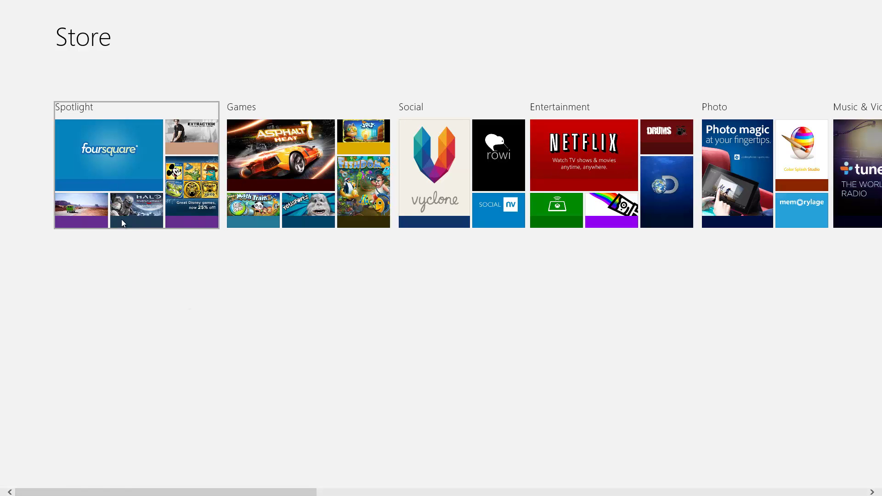
left_click_drag(245, 493, 398, 495)
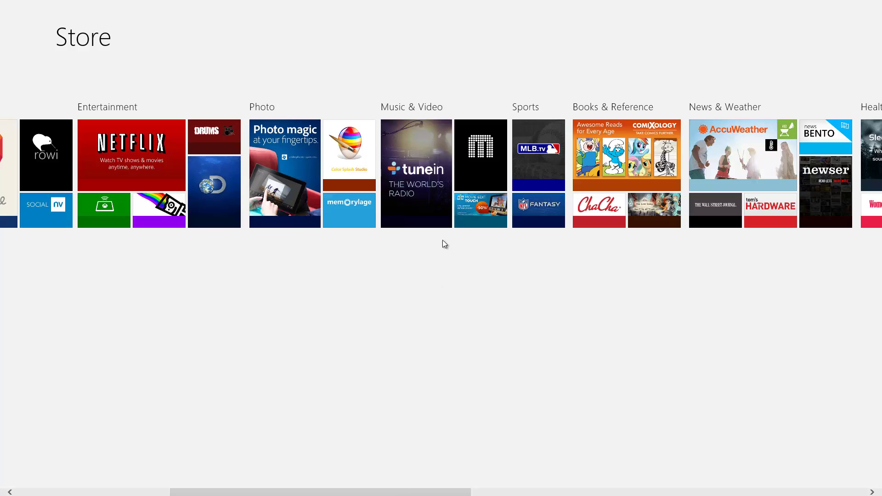
left_click(434, 192)
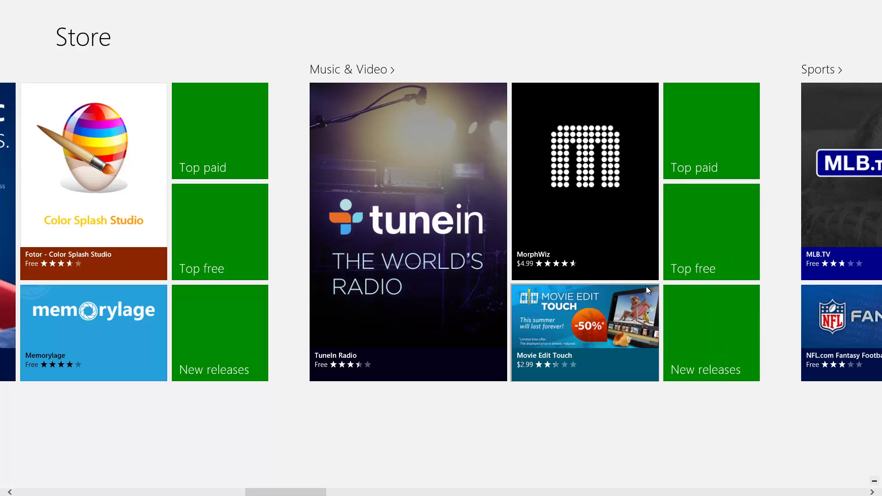
left_click(695, 255)
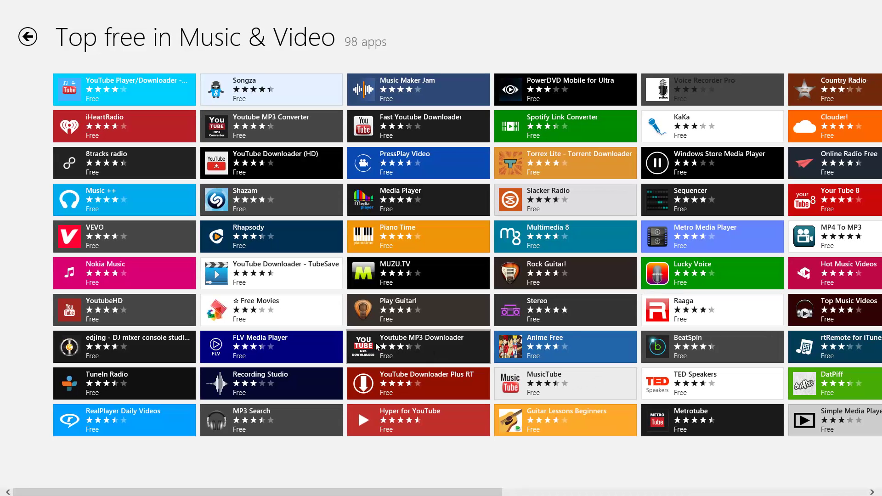
Attempt to install Youtube MP3 Downloader, dismiss the Microsoft account sign-in, and switch back to PC settings.
left_click(412, 348)
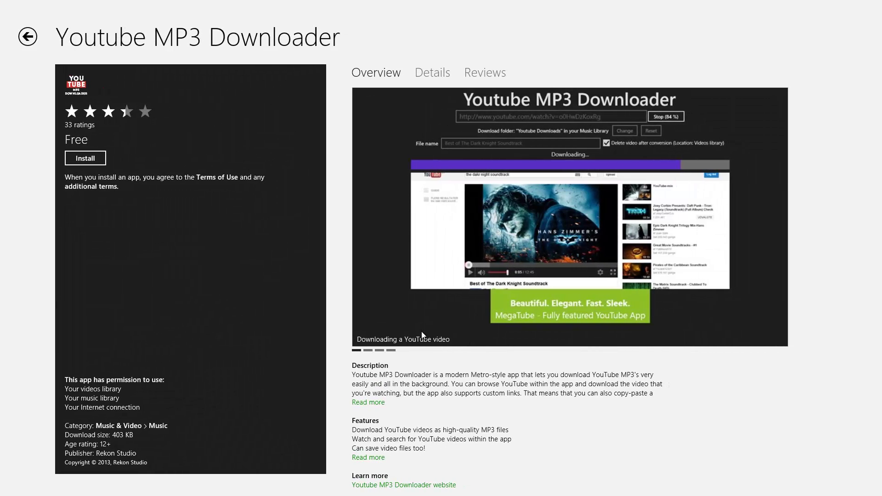
left_click(80, 158)
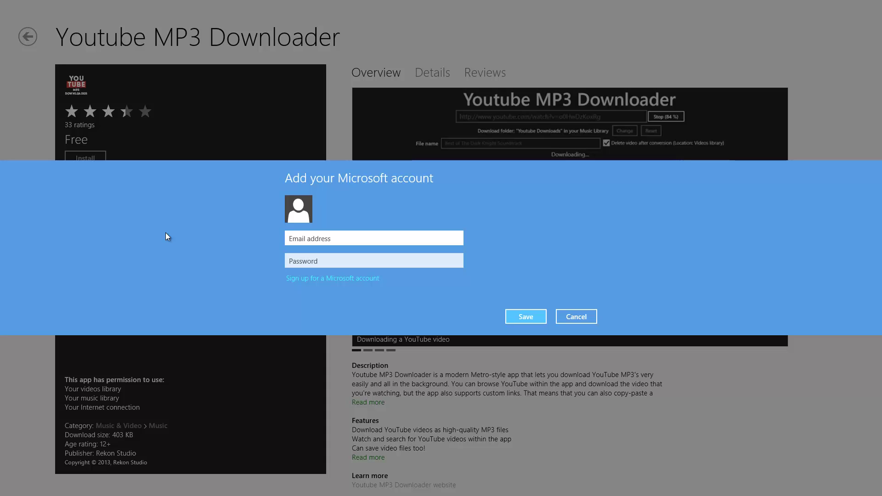
left_click(590, 316)
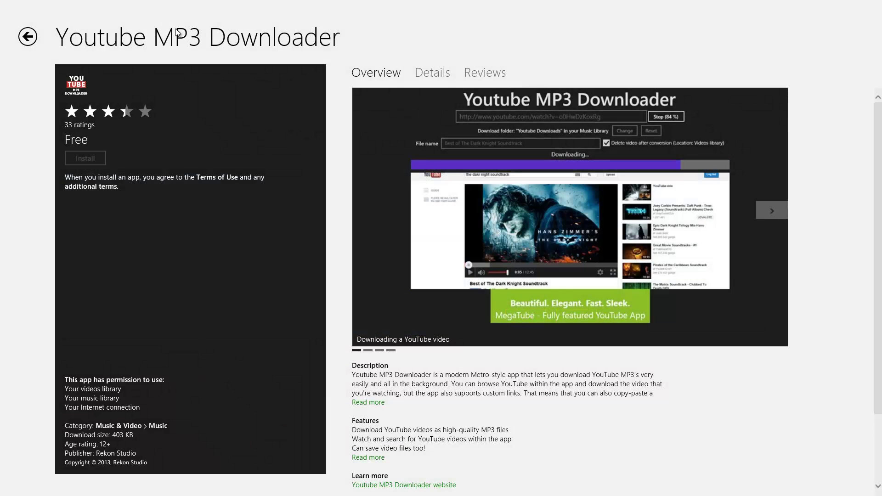
left_click(2, 7)
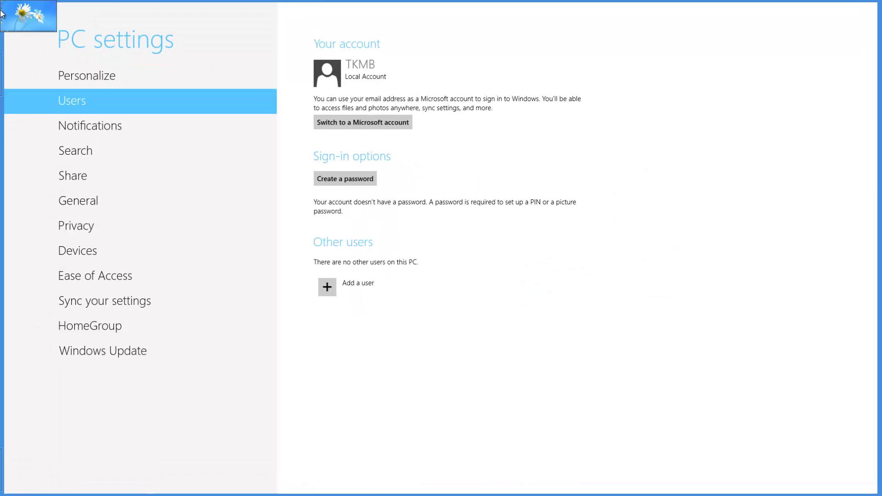
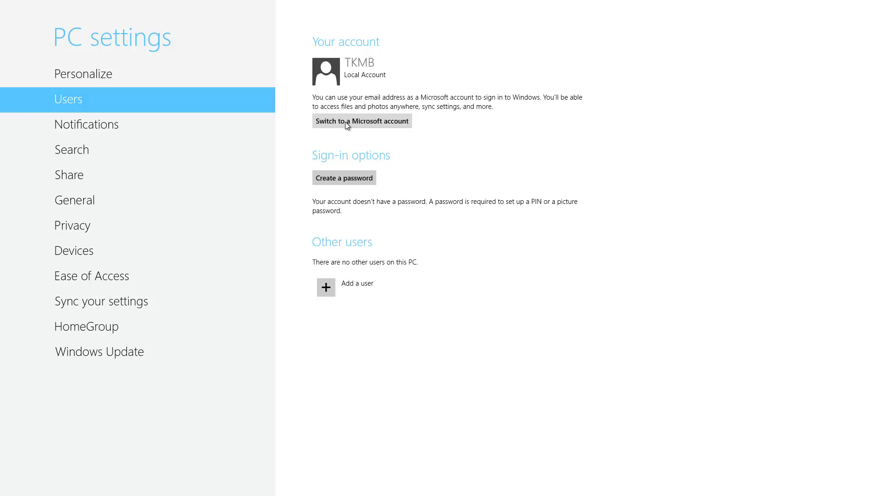
left_click(329, 290)
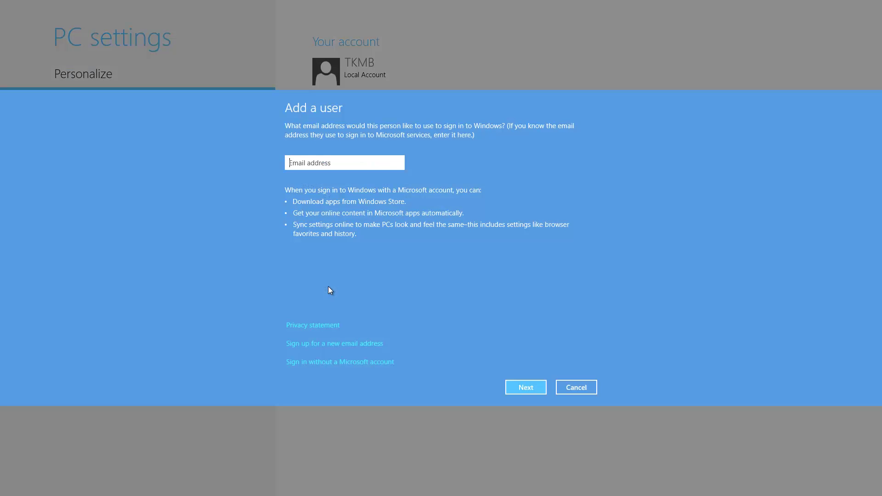
left_click(321, 161)
left_click(308, 346)
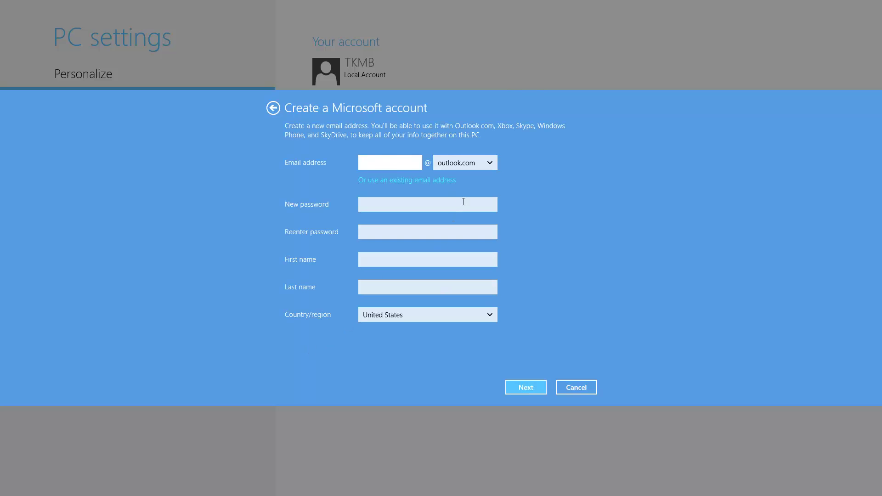
left_click(495, 161)
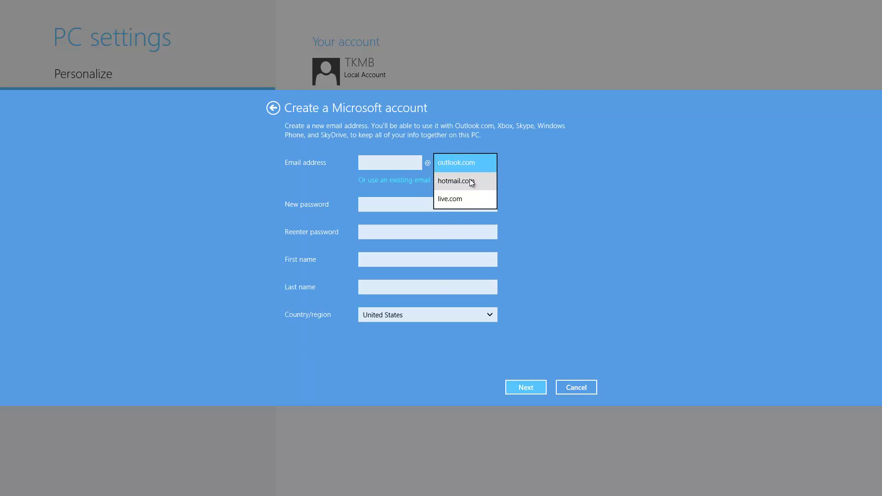
left_click(548, 193)
left_click(575, 386)
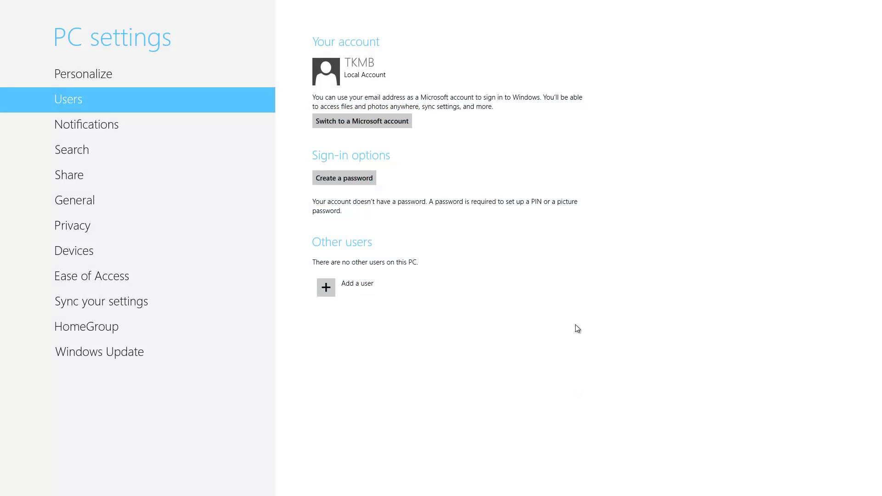
Add a new user by entering the Microsoft account e-mail address and continuing.
left_click(321, 292)
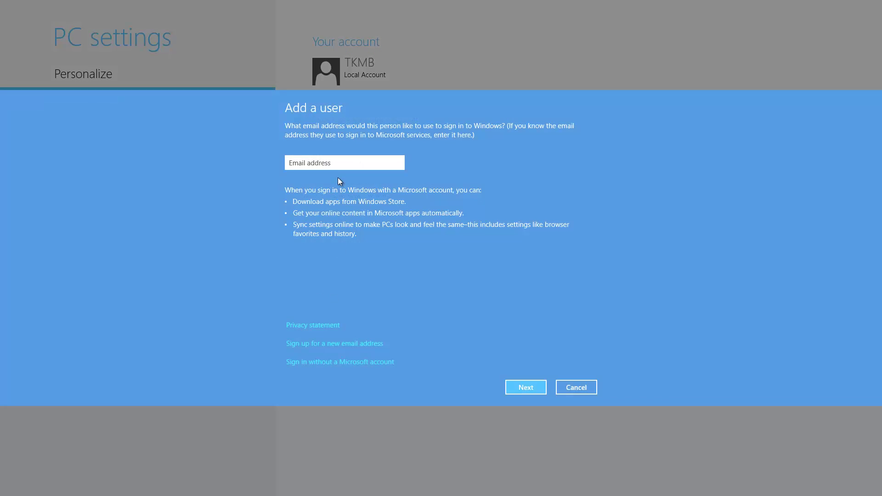
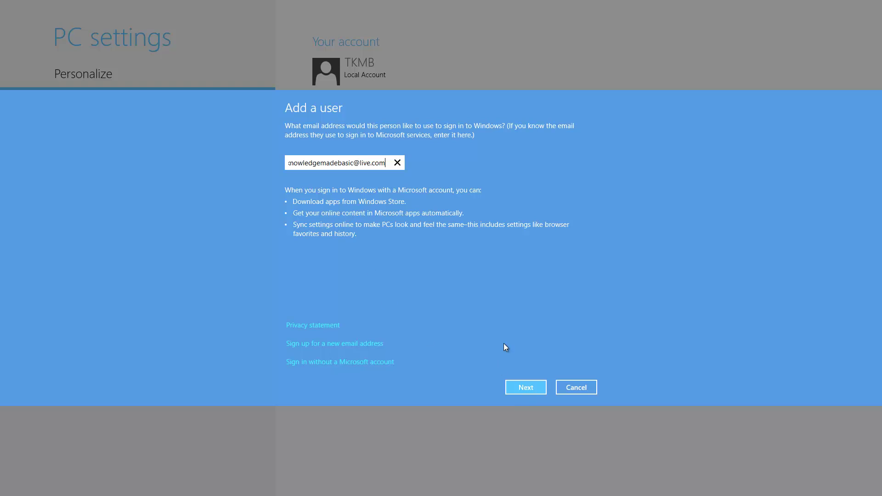
left_click(526, 388)
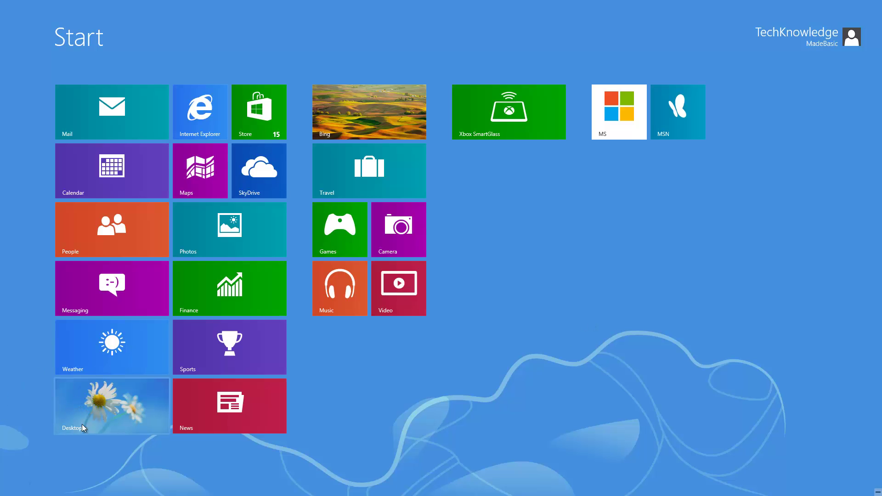
From the desktop, use the Settings charm to reach Change PC settings.
left_click(96, 406)
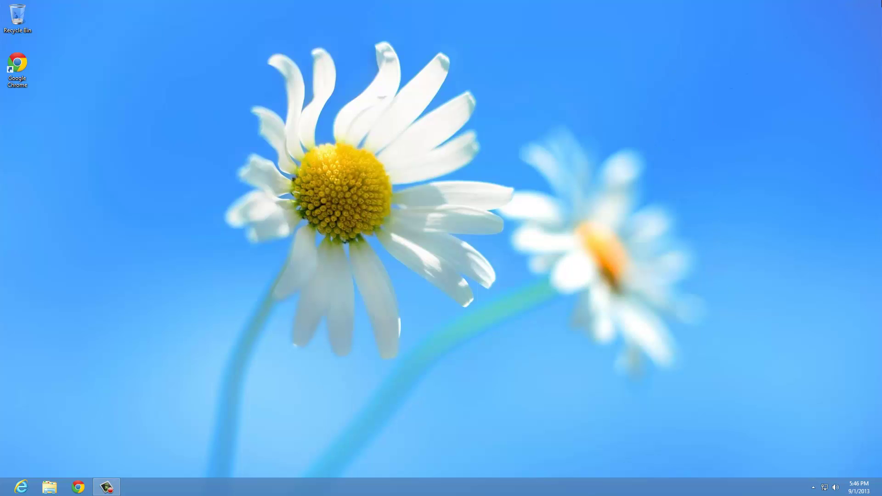
mouse_move(880, 2)
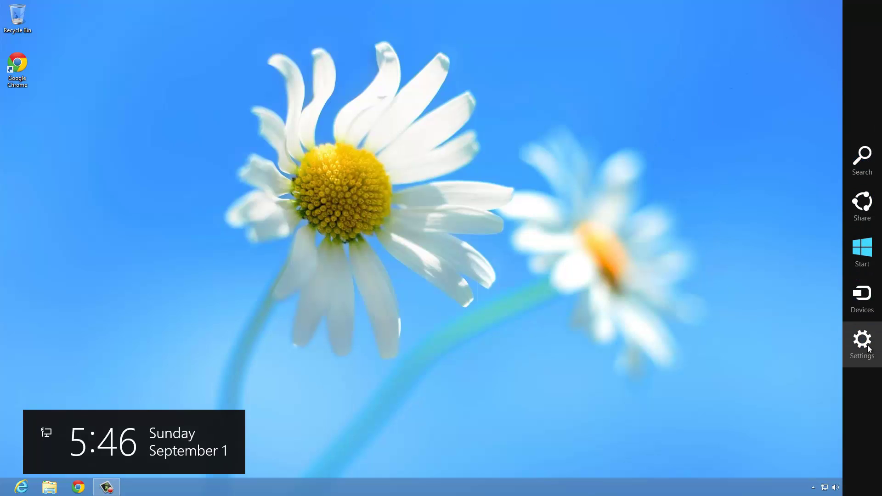
left_click(868, 350)
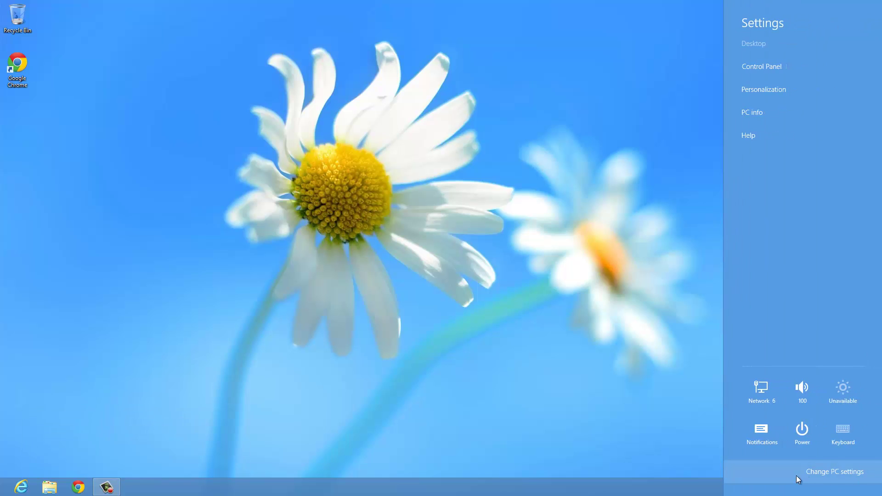
left_click(841, 474)
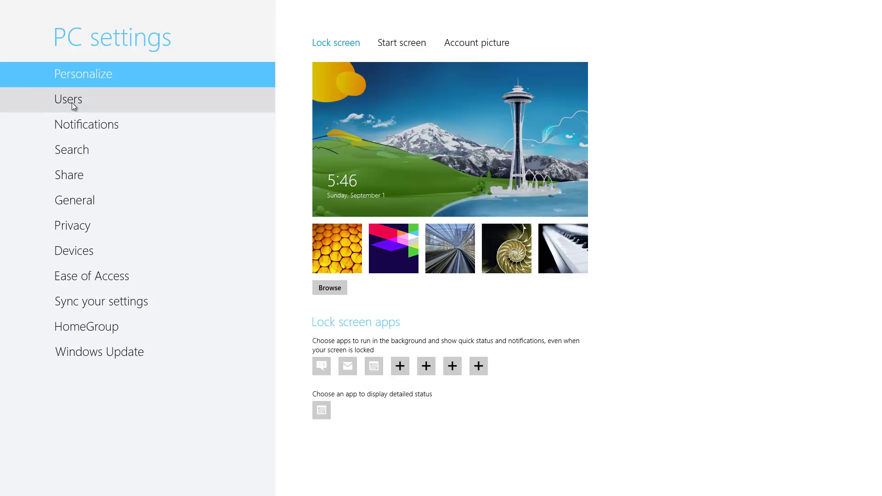
Show the Users page, start Trust this PC verification, then return to PC settings.
left_click(68, 101)
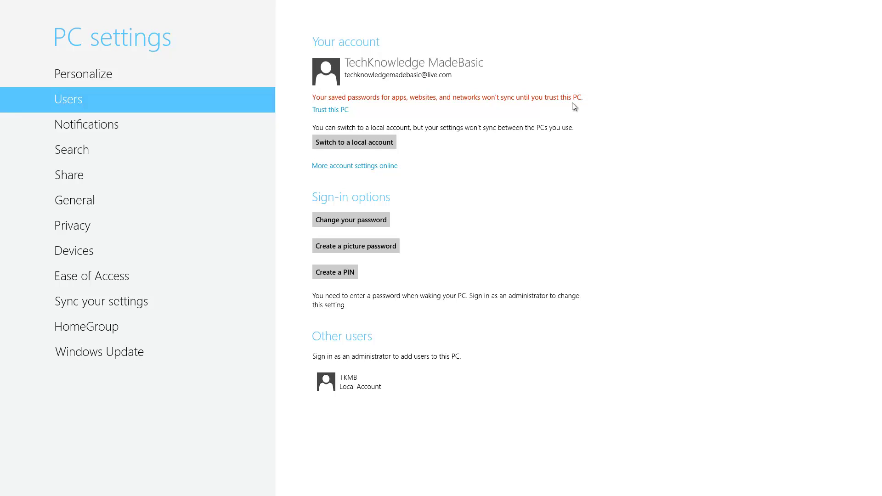
left_click(322, 111)
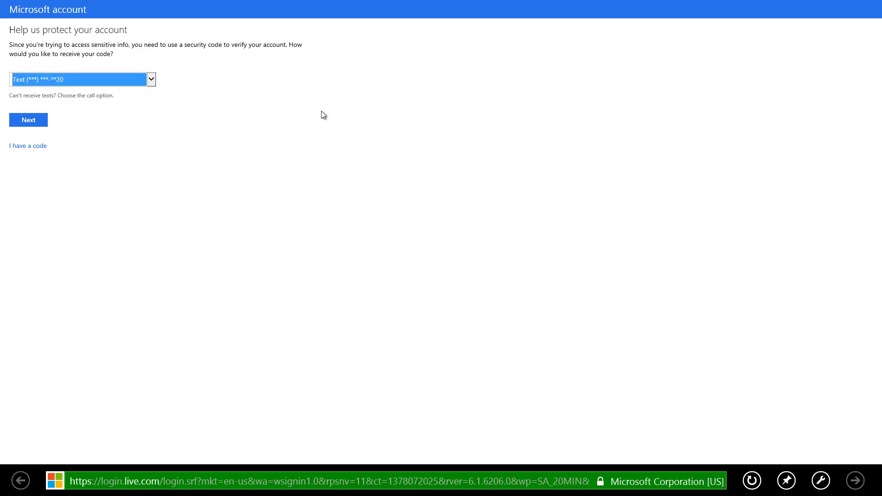
mouse_move(880, 4)
left_click(2, 18)
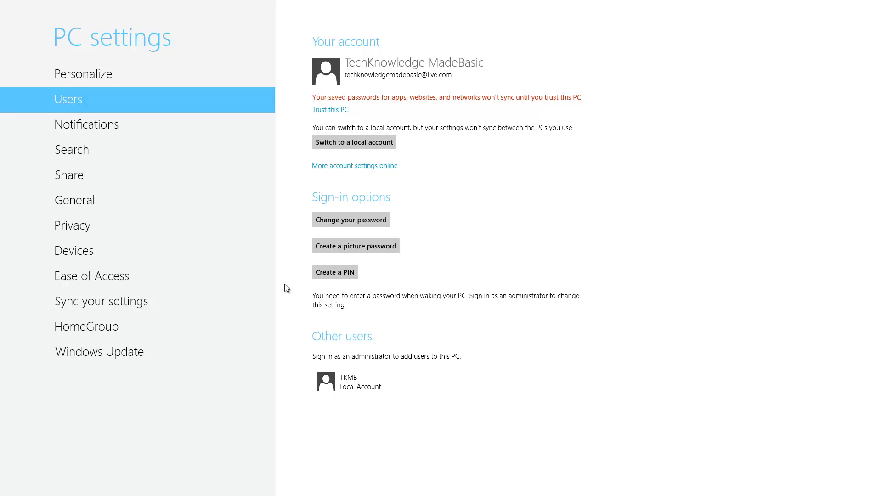
mouse_move(2, 492)
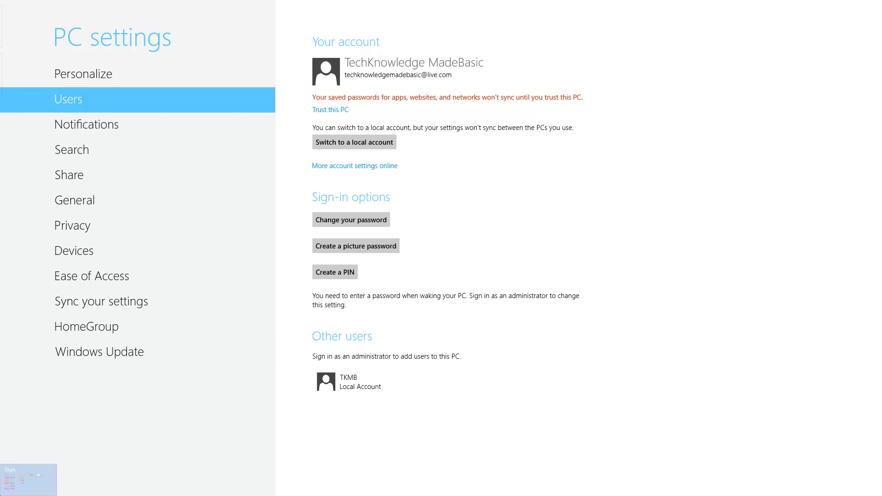
Launch the Store tile from the Start screen.
left_click(5, 494)
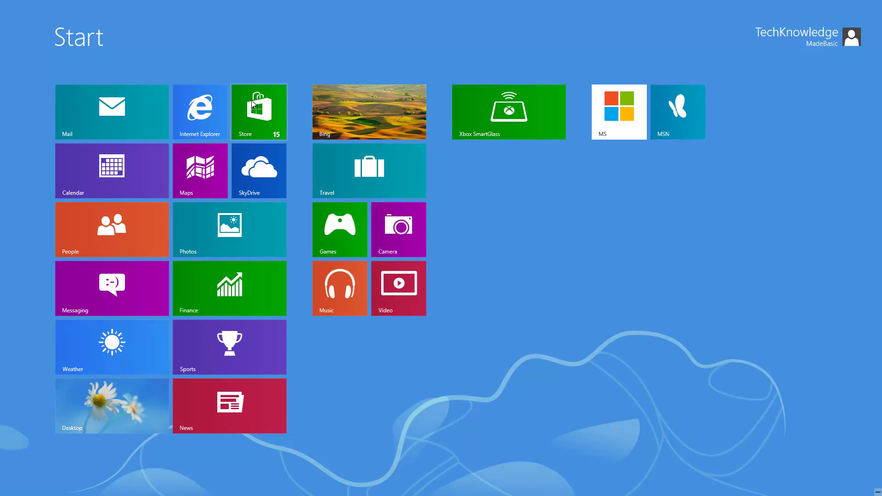
left_click(252, 105)
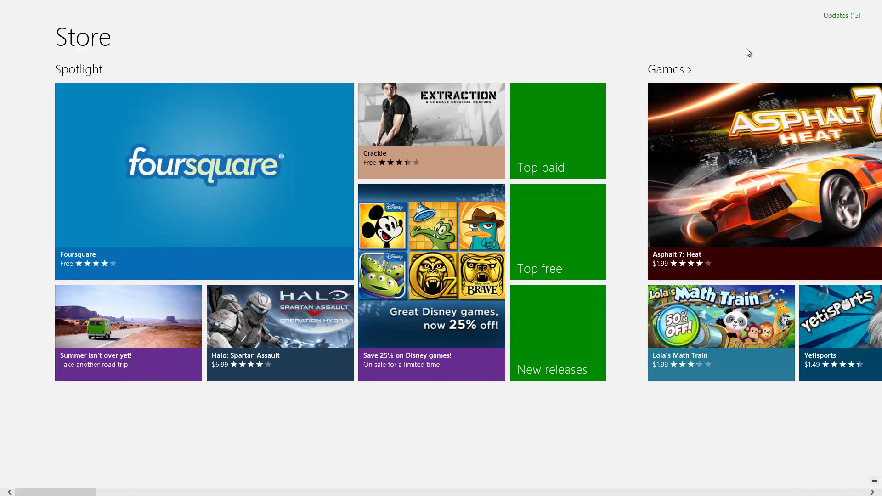
Check the 15 pending app updates, then jump to Music & Video via the category overview.
left_click(842, 16)
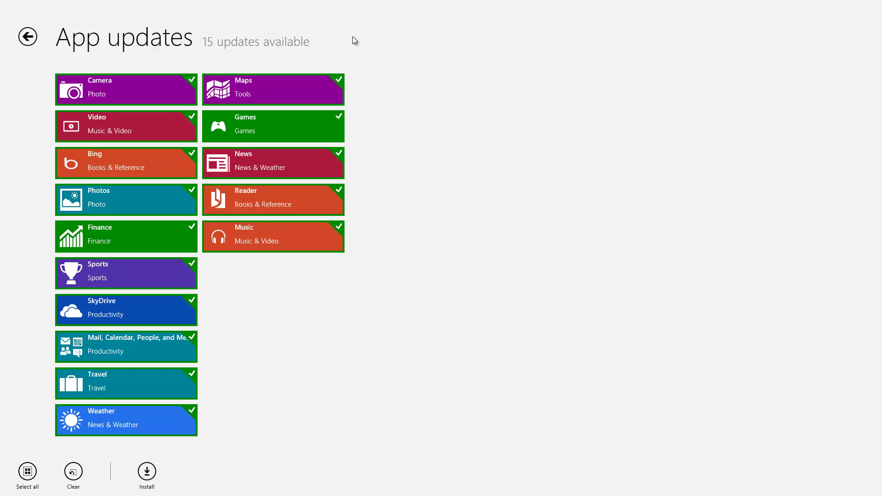
left_click(28, 37)
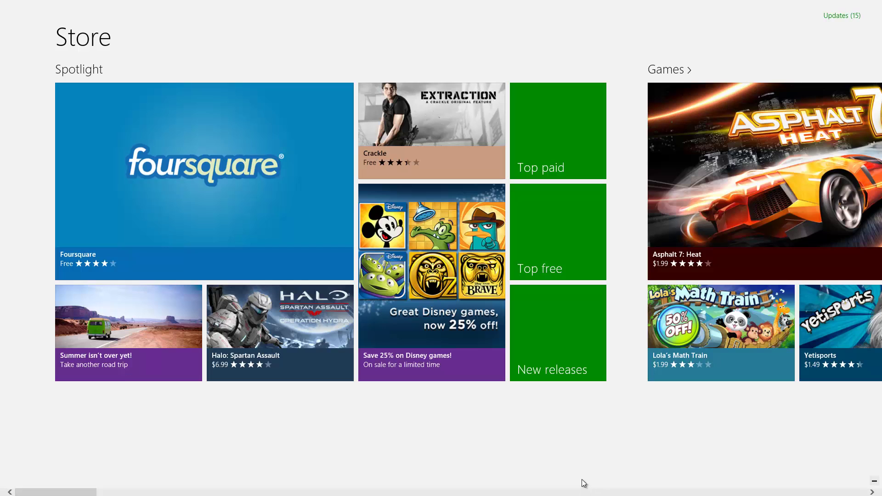
left_click(875, 484)
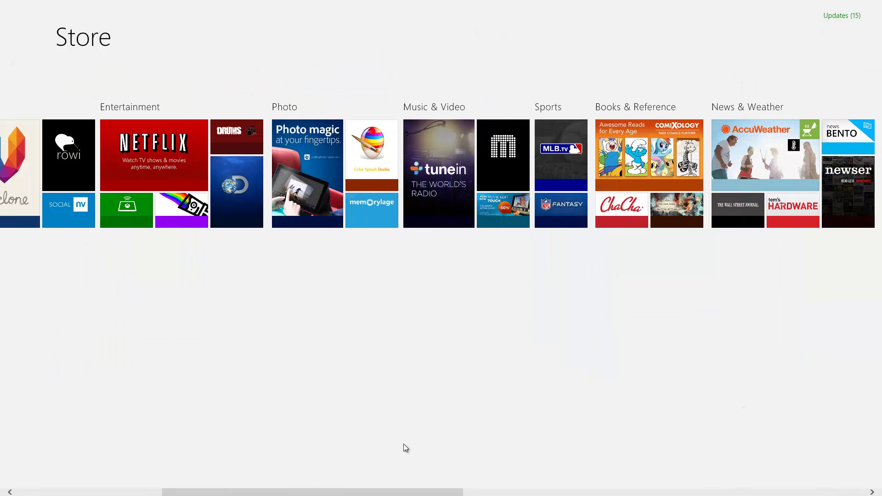
left_click_drag(248, 494, 270, 494)
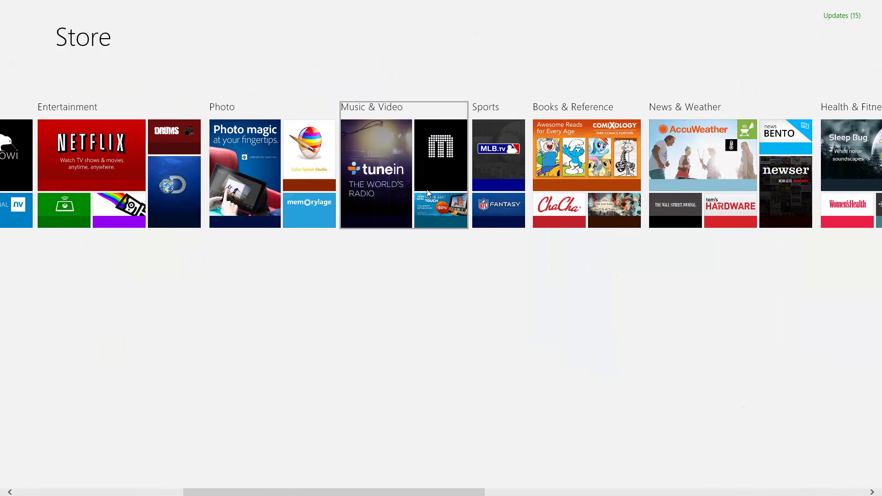
left_click(395, 175)
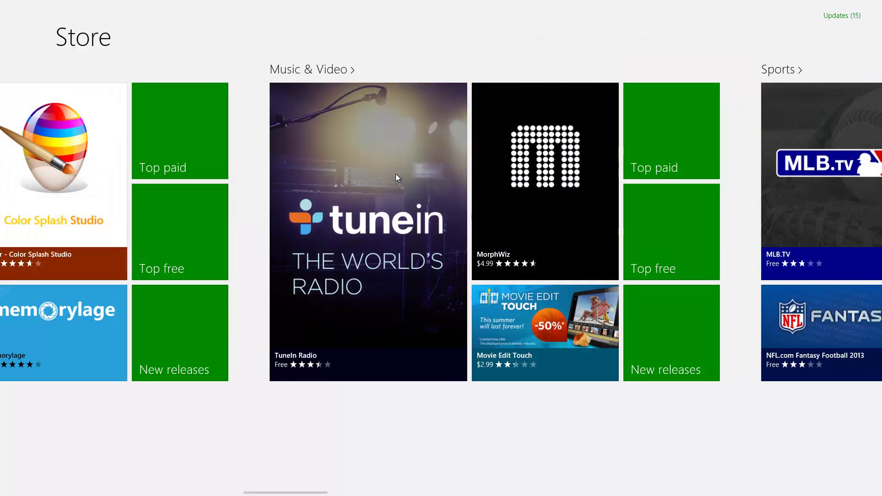
Install Youtube MP3 Converter from the Top free Music & Video apps.
left_click(670, 250)
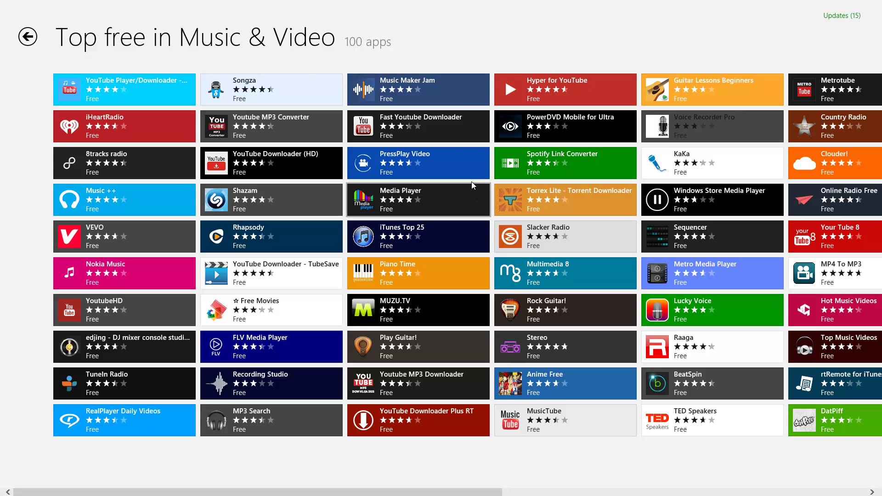
left_click(249, 123)
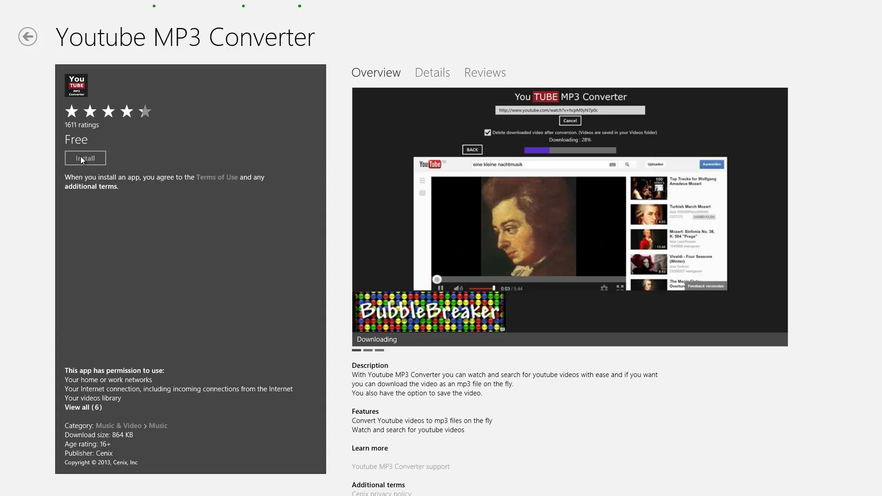
left_click(81, 158)
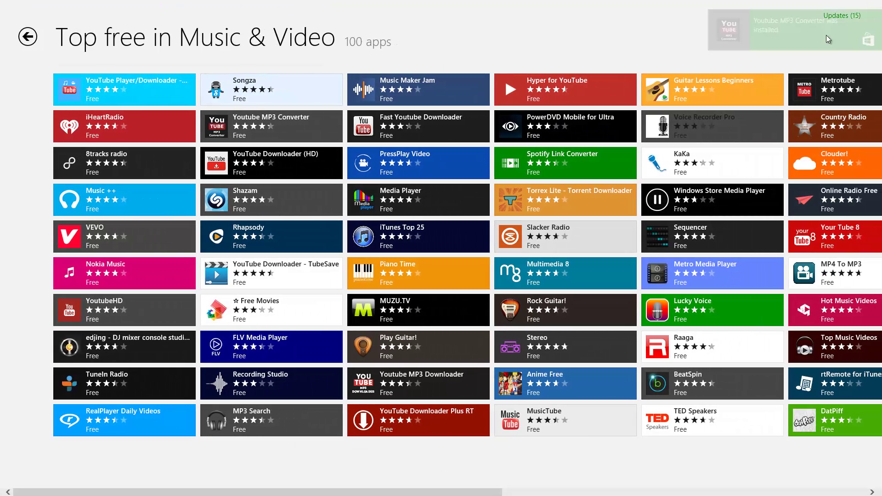
mouse_move(782, 40)
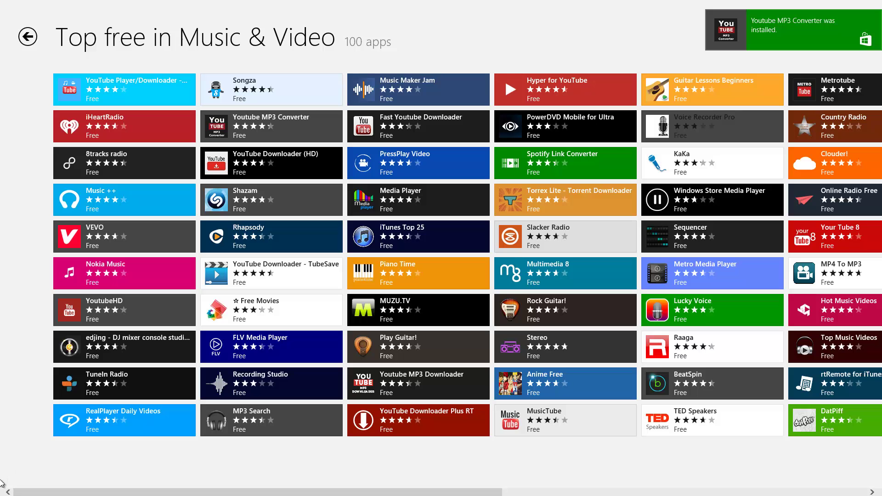
Uninstall Youtube MP3 Converter from its Start screen tile and confirm the removal.
left_click(5, 494)
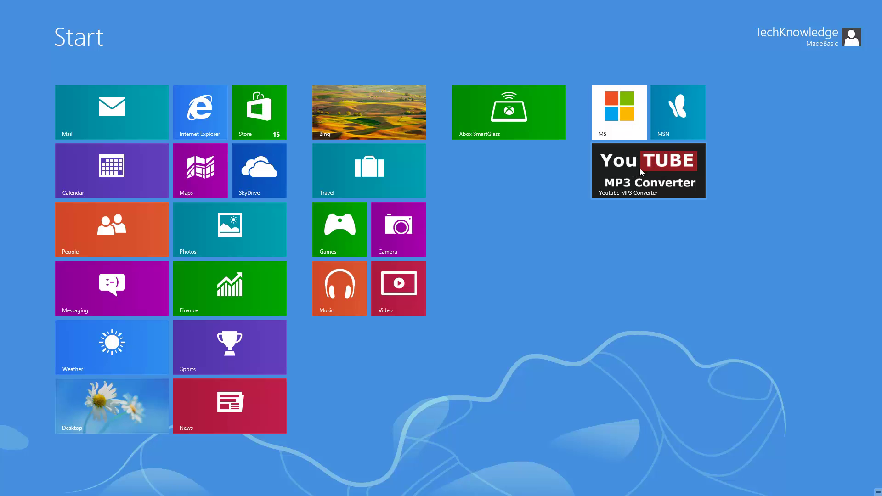
right_click(655, 167)
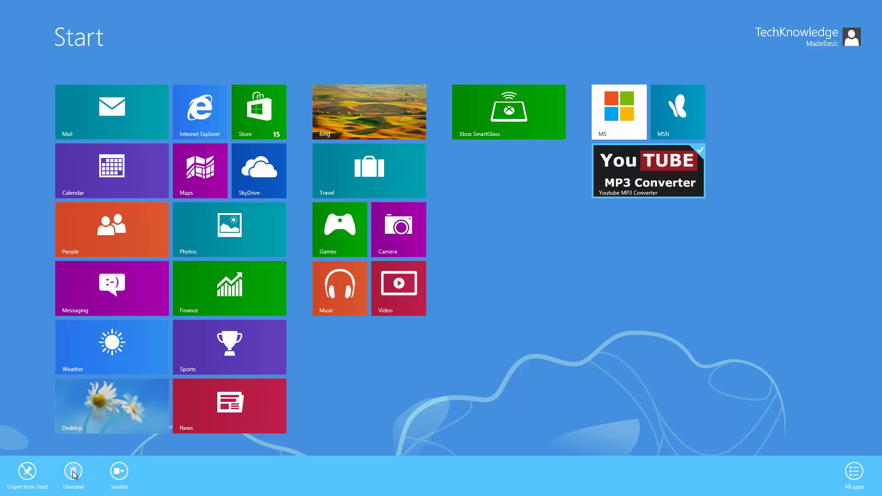
left_click(74, 473)
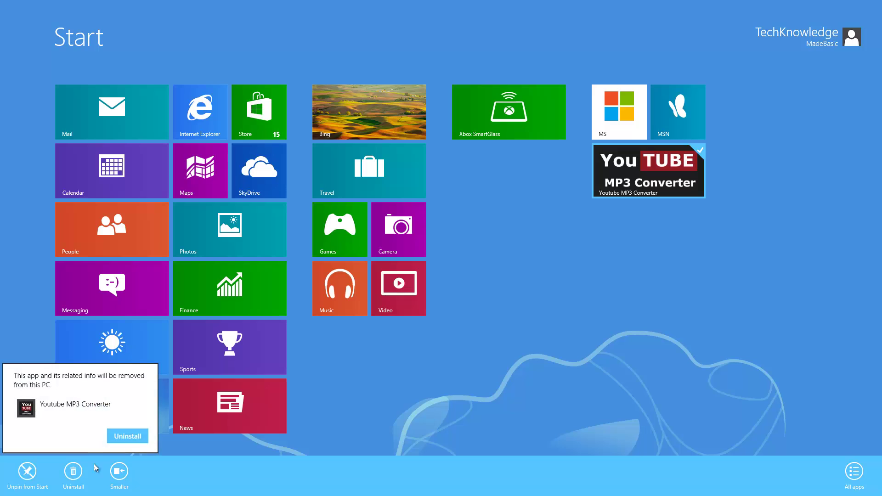
left_click(129, 437)
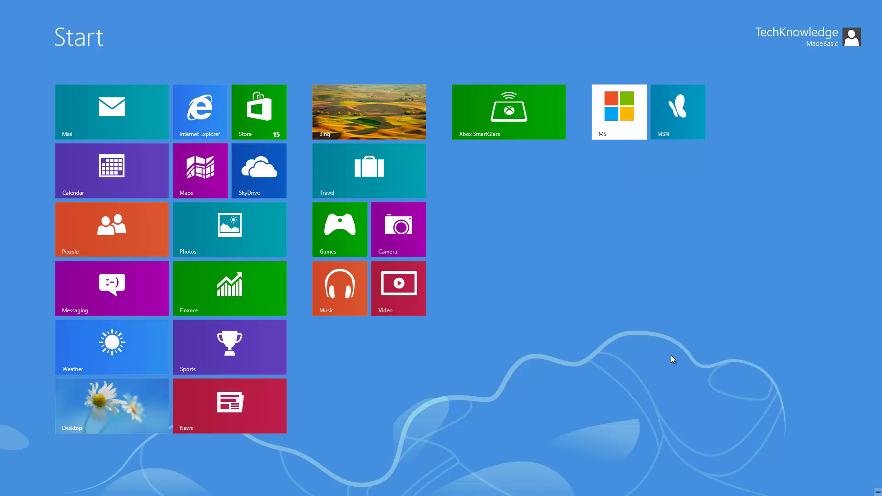